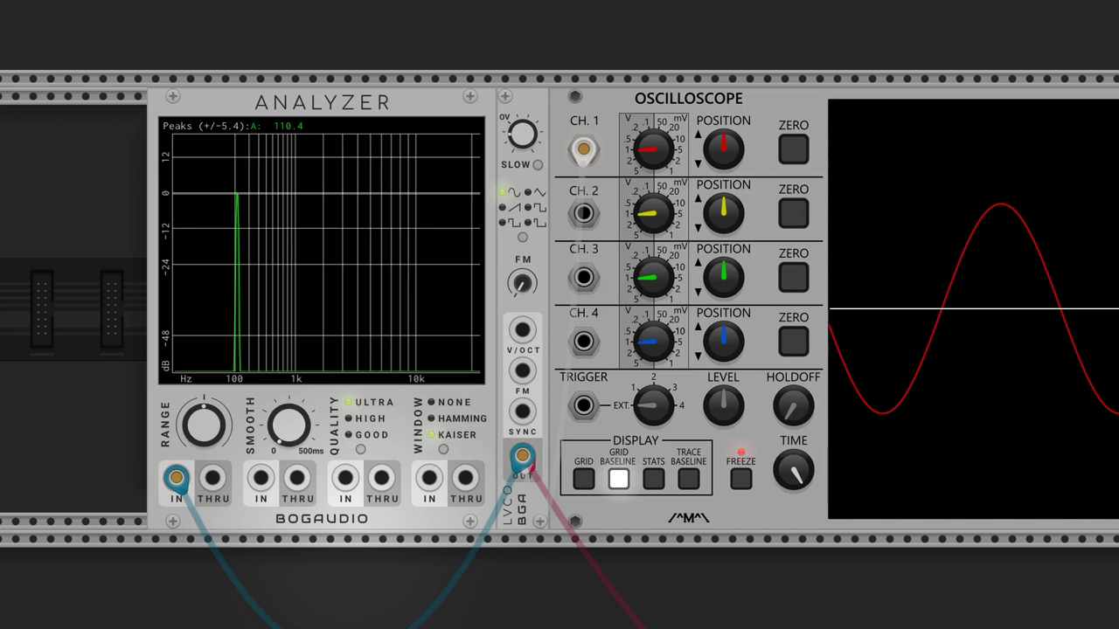
# Raise the LVCO's pitch on the sine wave, then switch its waveform to triangle
pyautogui.moveTo(523, 134)
pyautogui.mouseDown()
pyautogui.moveTo(523, 154)
pyautogui.moveTo(523, 112)
pyautogui.mouseUp()
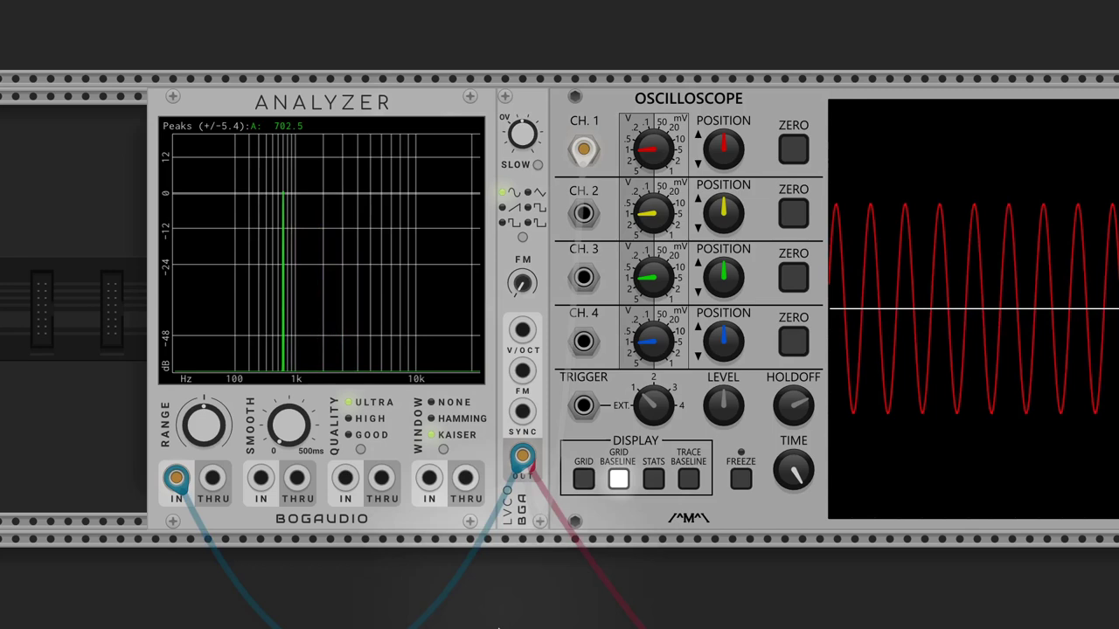
pyautogui.click(522, 237)
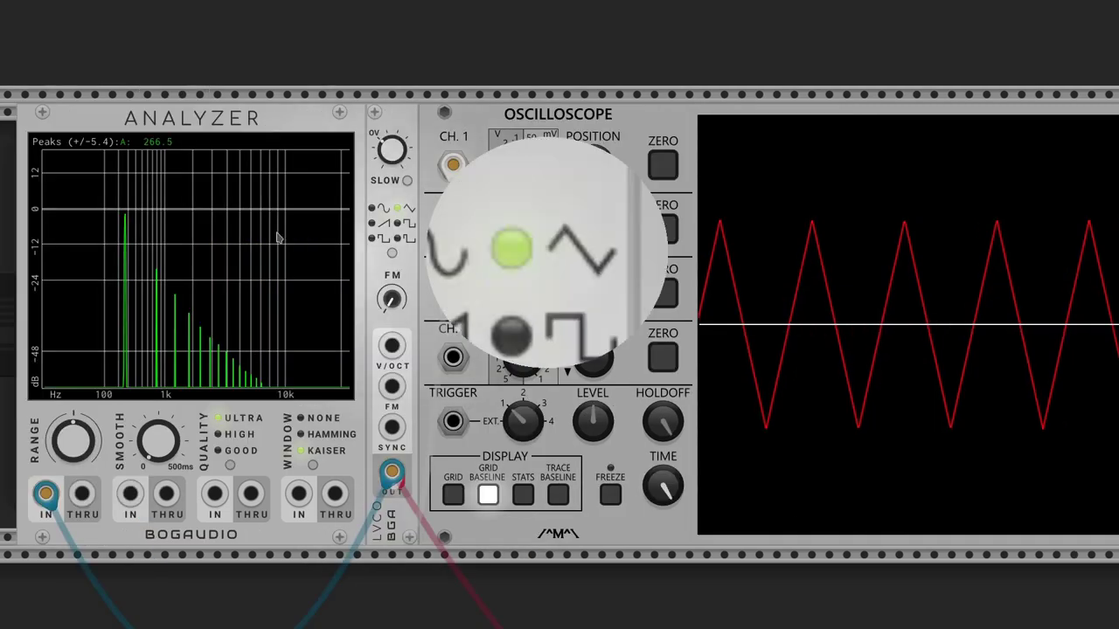
# Set the Analyzer's frequency plot to Linear and narrow its displayed frequency range
pyautogui.rightClick(202, 190)
pyautogui.moveTo(257, 354)
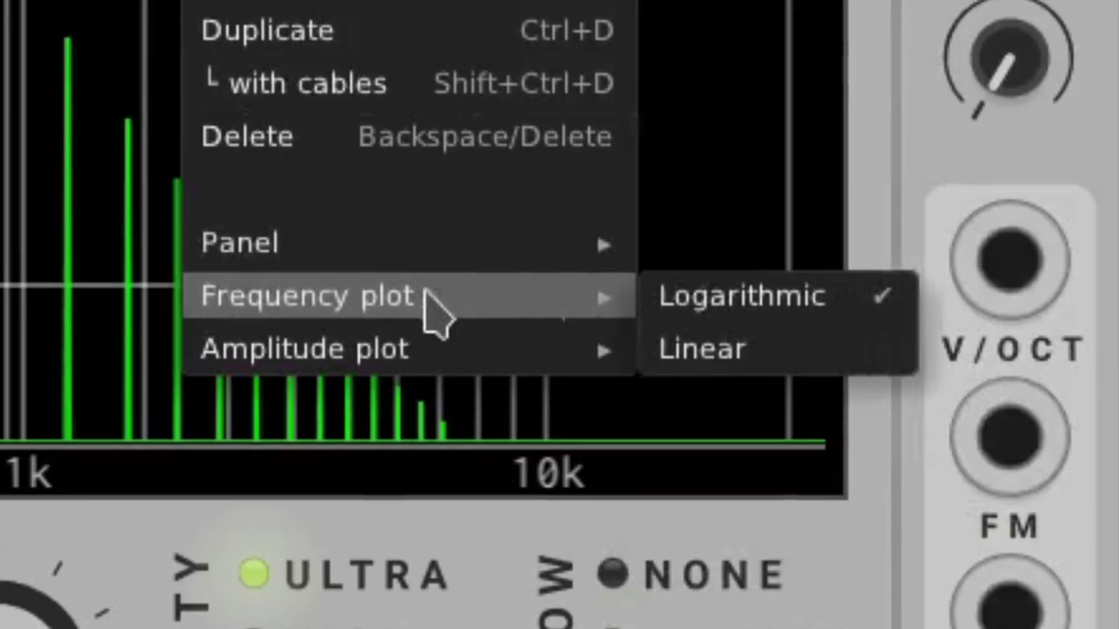
pyautogui.click(763, 354)
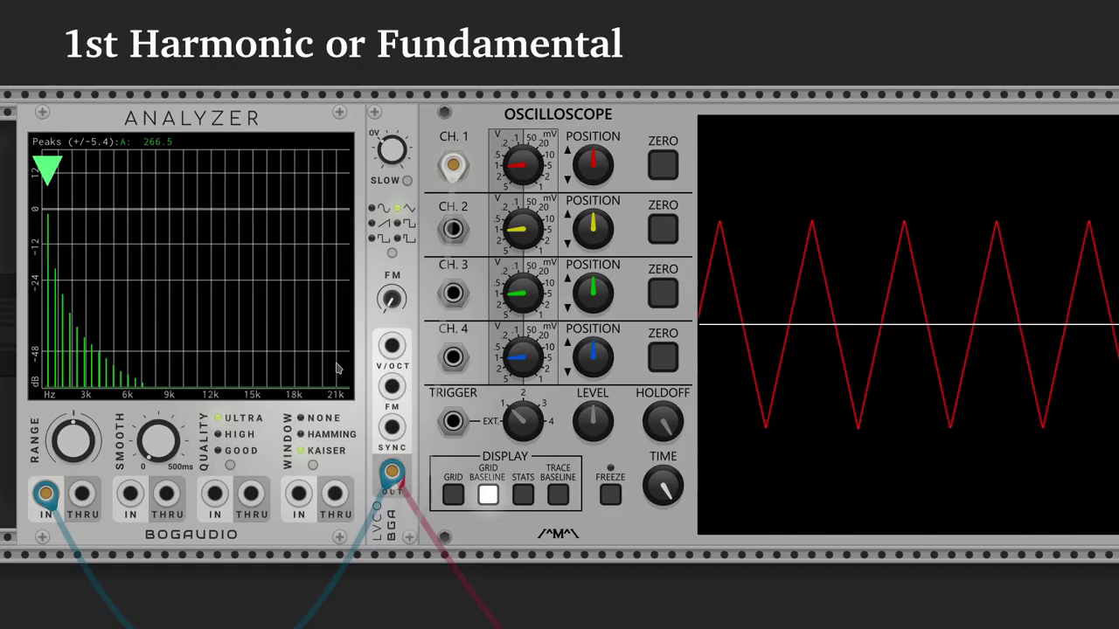
pyautogui.moveTo(73, 437); pyautogui.dragTo(83, 452)
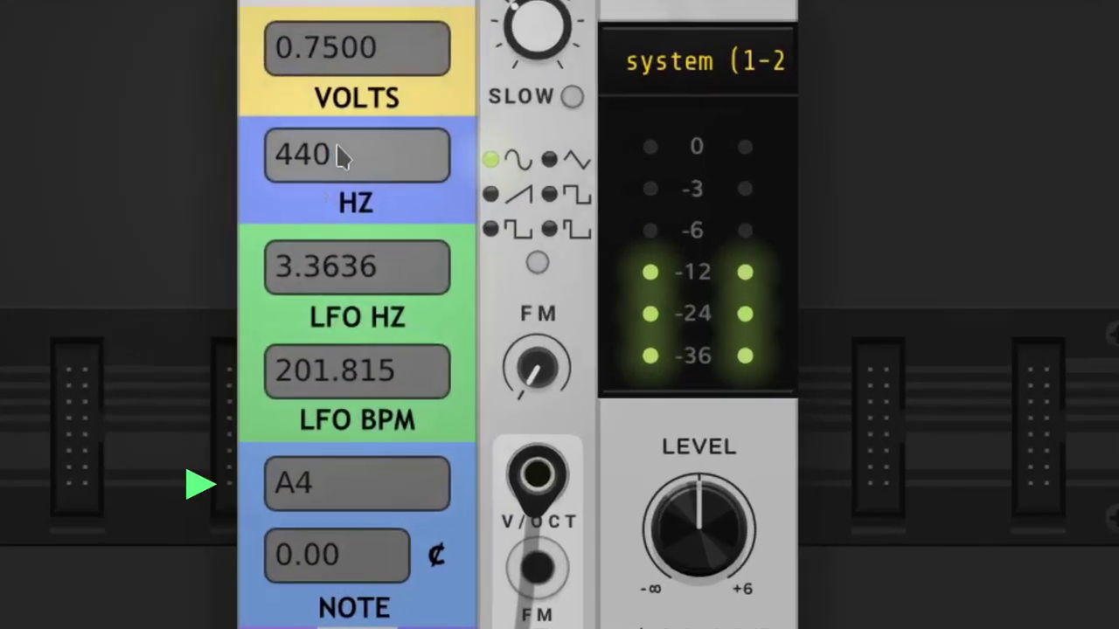
# Step the Specific Value module's frequency down by octaves through 220 Hz and 110 Hz to 55 Hz
pyautogui.click(457, 214)
pyautogui.moveTo(317, 159); pyautogui.dragTo(256, 165)
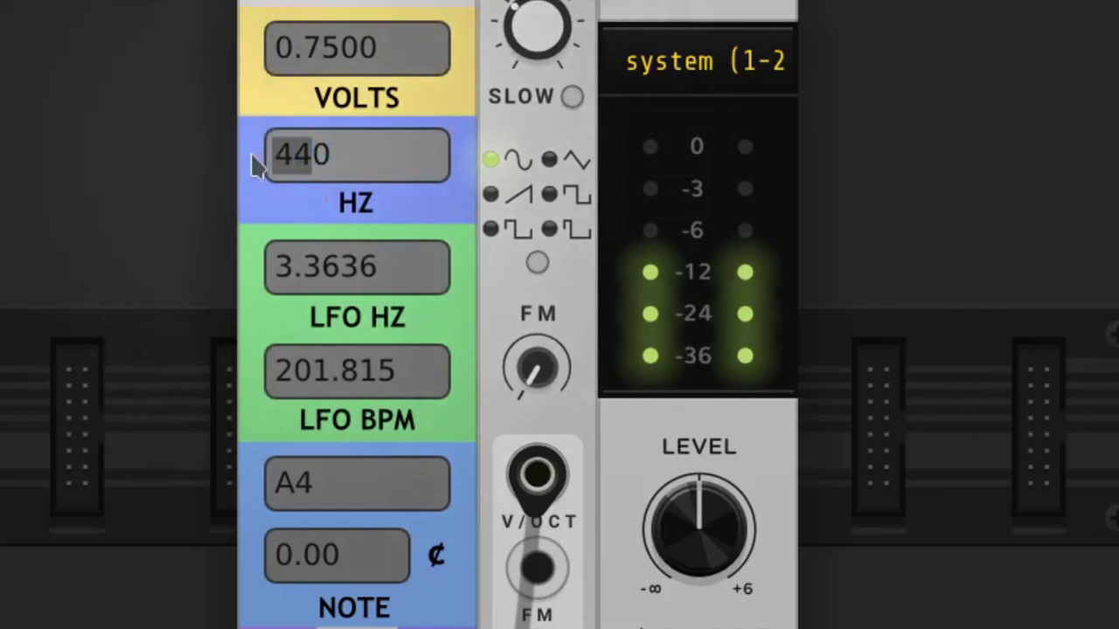
pyautogui.write('220')
pyautogui.press('Return')
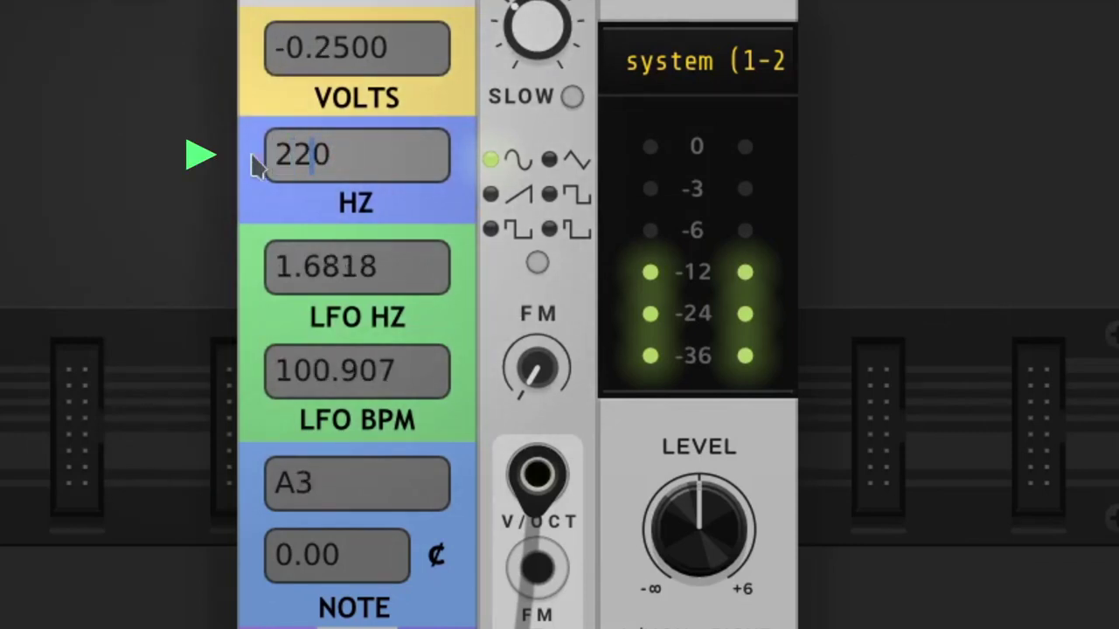
pyautogui.doubleClick(281, 168)
pyautogui.write('110')
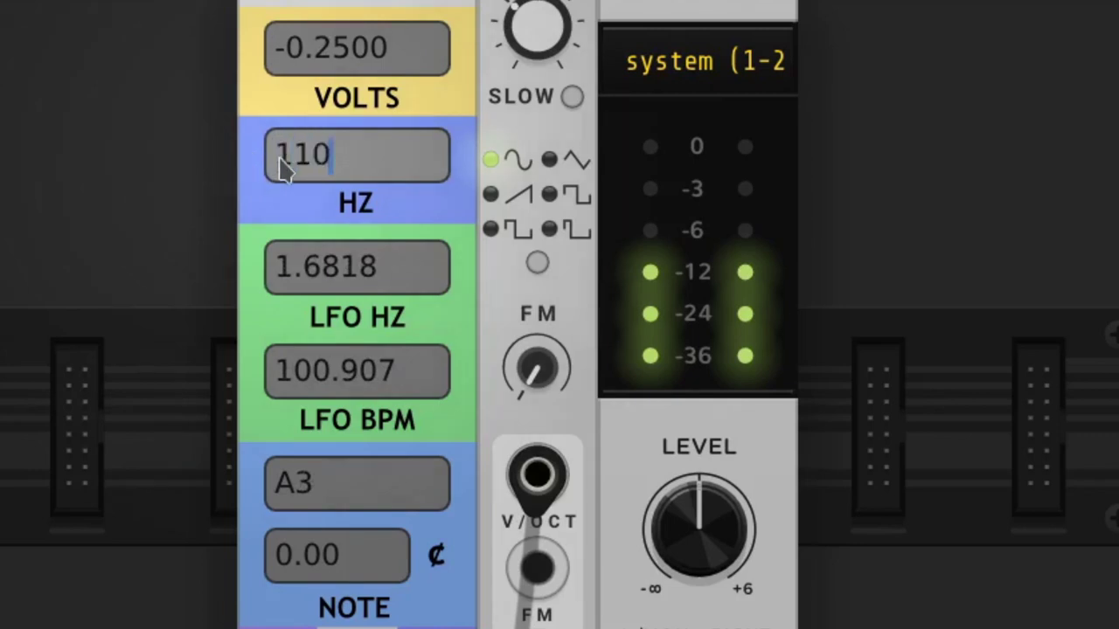
pyautogui.press('Return')
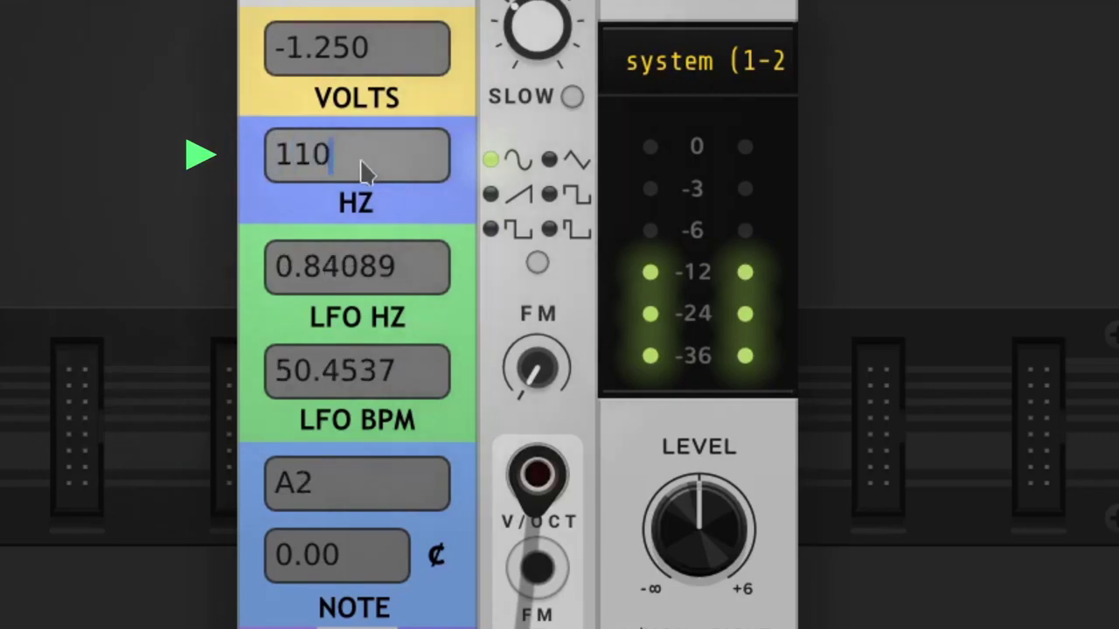
pyautogui.moveTo(371, 151); pyautogui.dragTo(178, 128)
pyautogui.write('55')
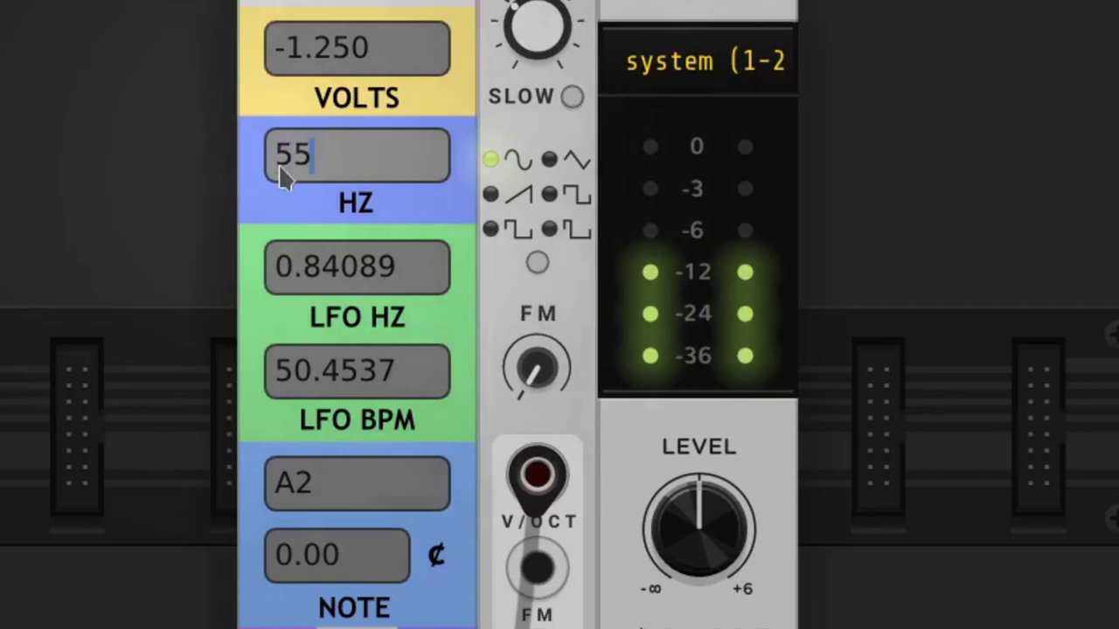
pyautogui.press('Return')
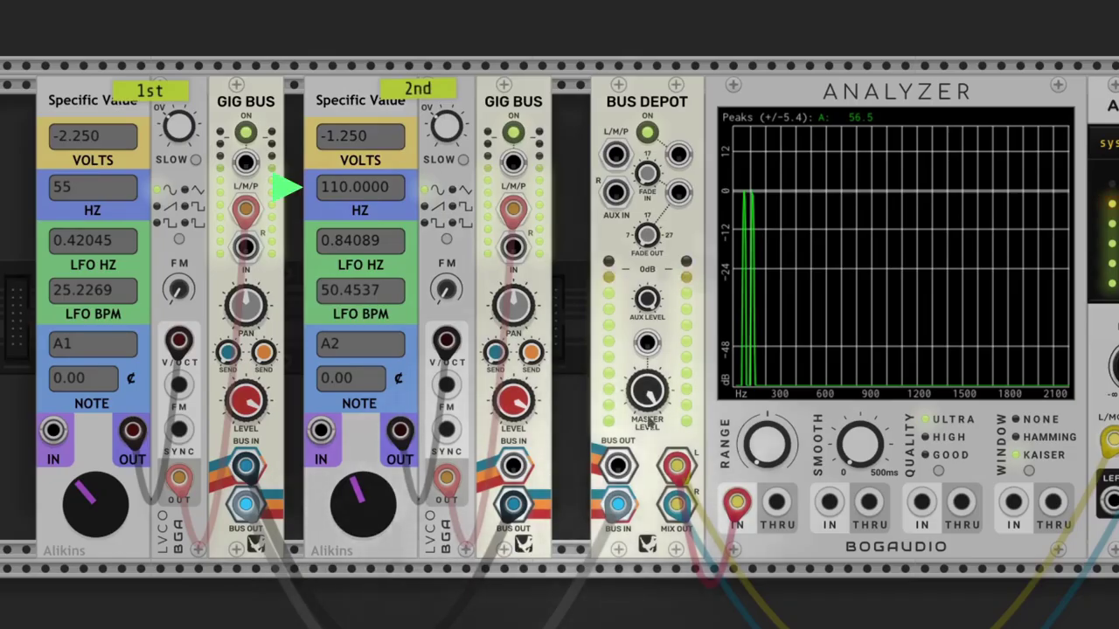
# Move the Bus Depot module farther along the rack, away from the second harmonic's Gig Bus
pyautogui.moveTo(665, 104); pyautogui.dragTo(874, 105)
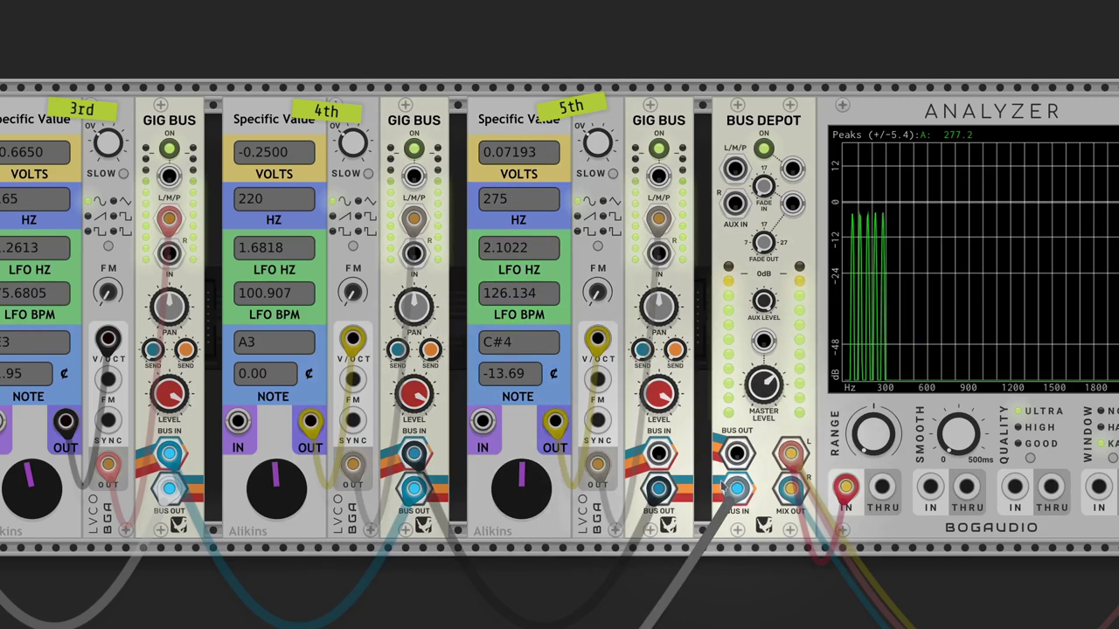
pyautogui.hscroll(8, 723, 485)
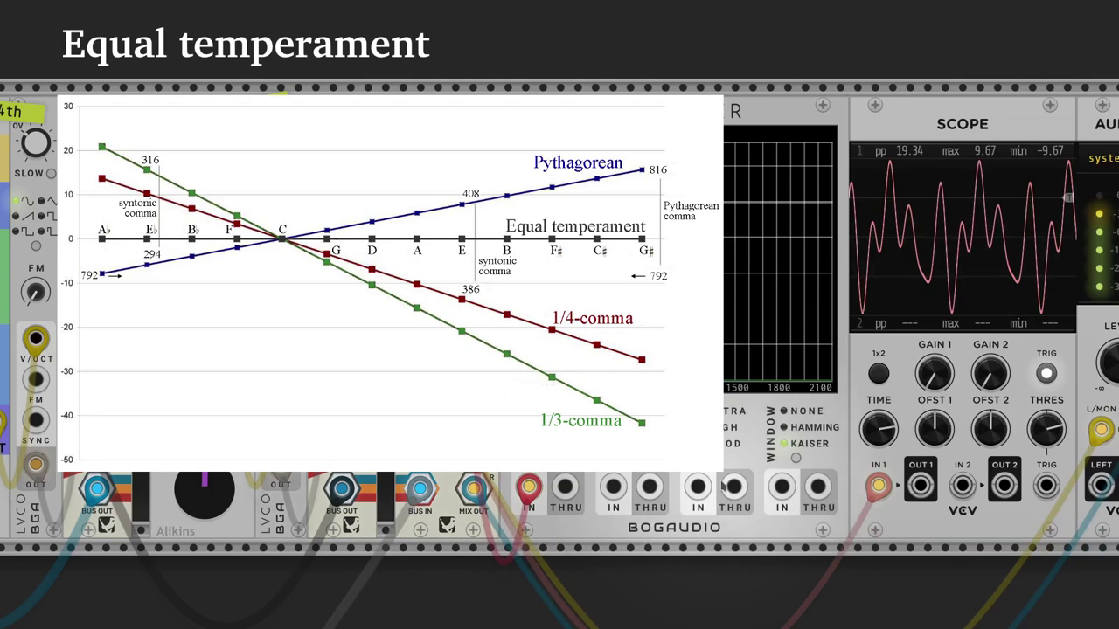
pyautogui.hscroll(-10, 723, 486)
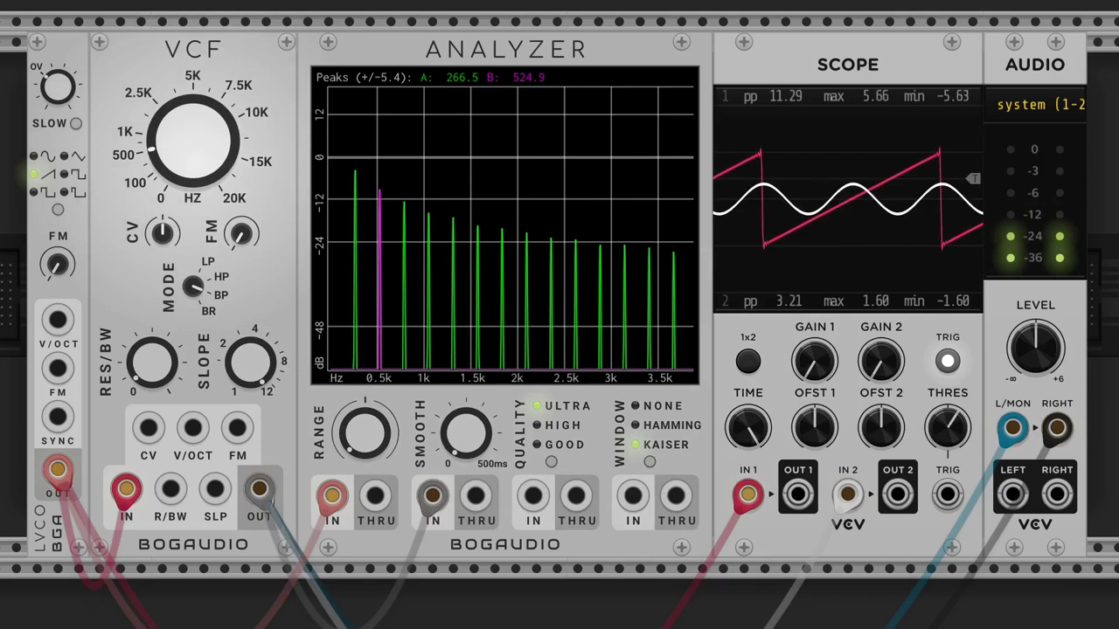
# Sweep the VCF's filter frequency upward across the harmonics of the sawtooth wave
pyautogui.moveTo(193, 140); pyautogui.dragTo(193, 119)
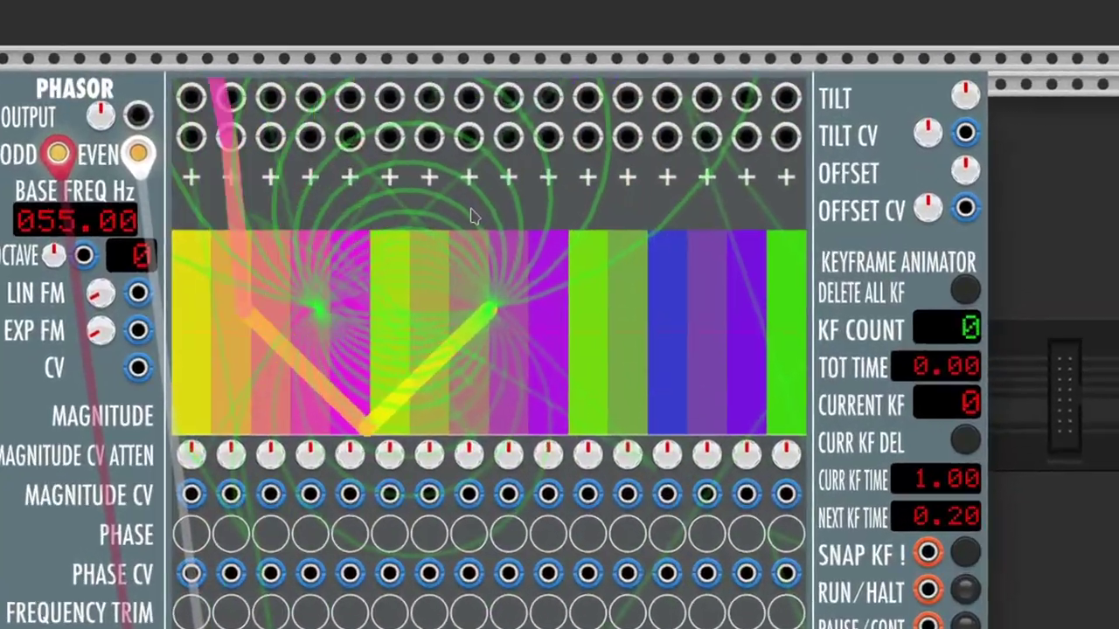
# Switch the Phasor's harmonics ratio through cube of position and square root of position to Hammond B3 wheels
pyautogui.rightClick(529, 198)
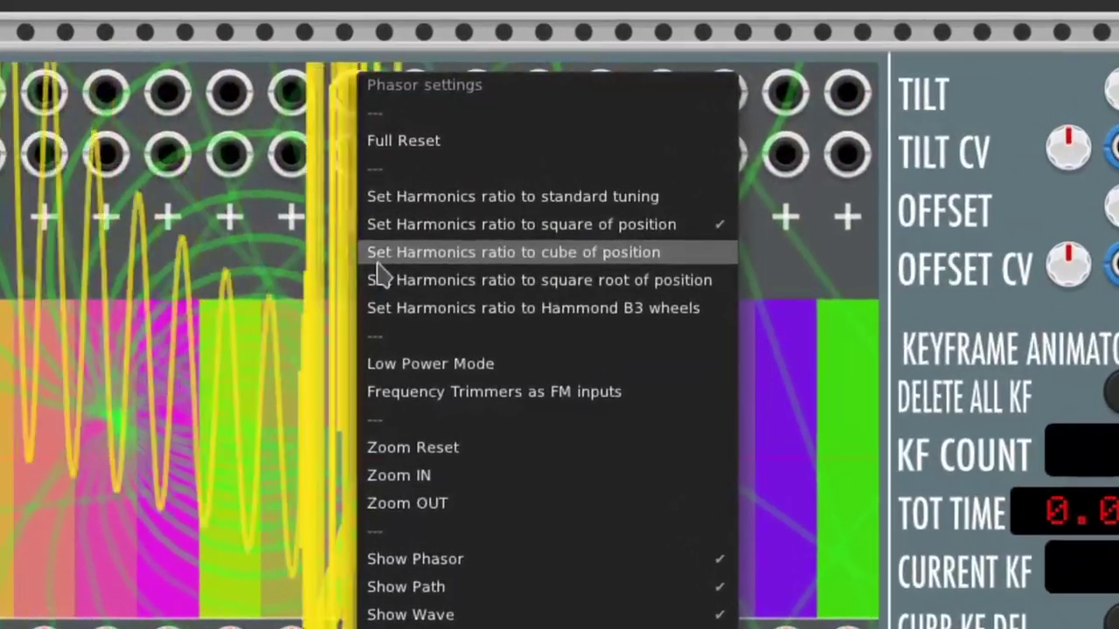
pyautogui.click(377, 263)
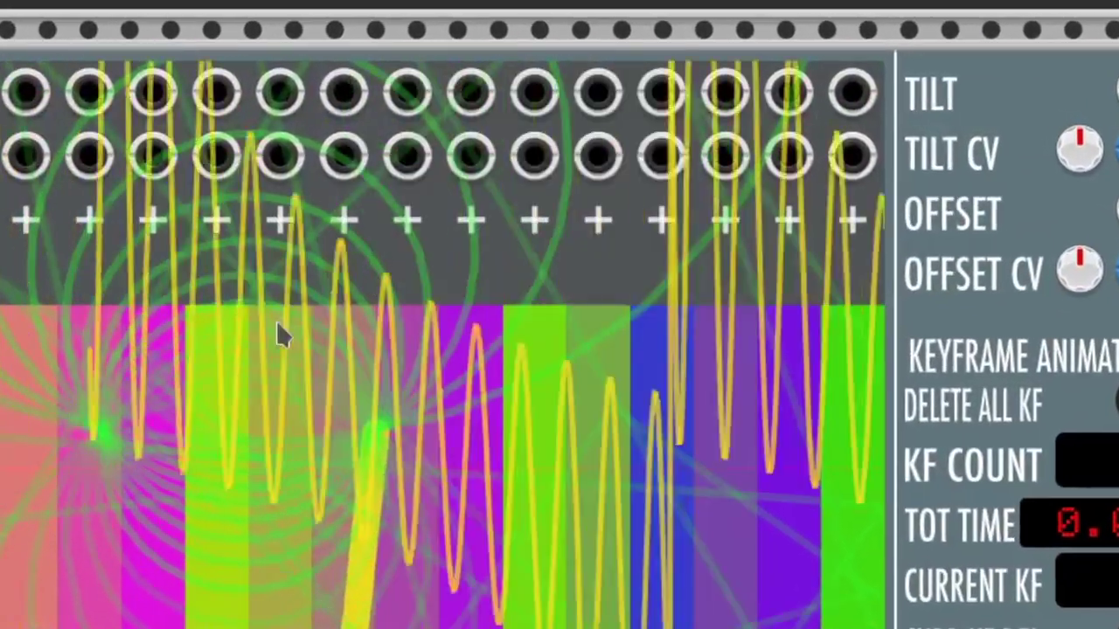
pyautogui.rightClick(262, 323)
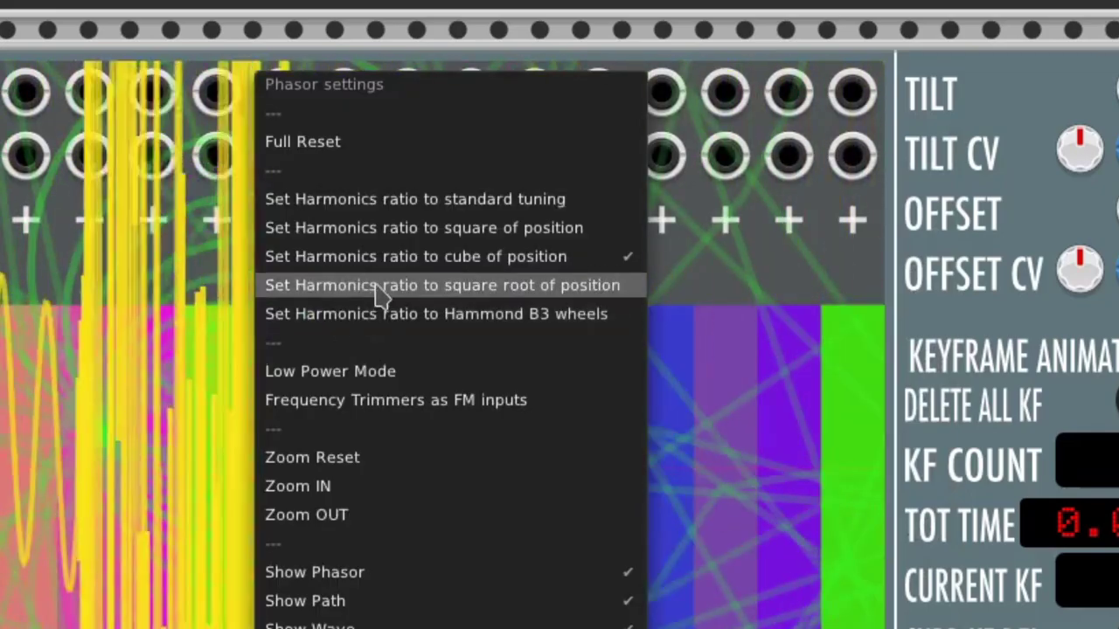
pyautogui.click(377, 294)
pyautogui.rightClick(310, 376)
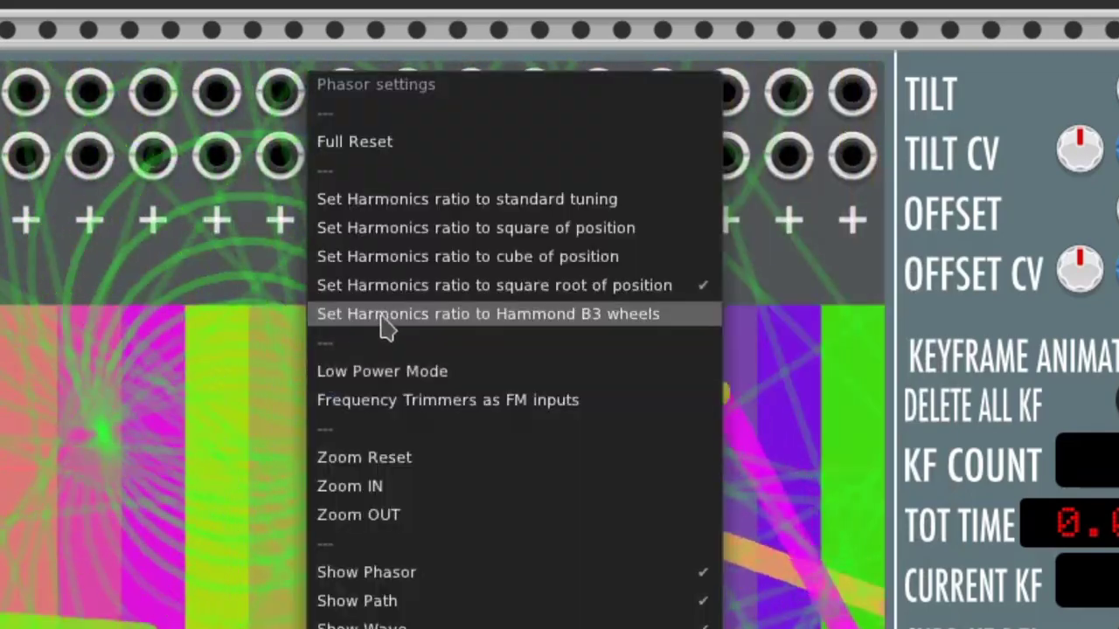
pyautogui.click(446, 317)
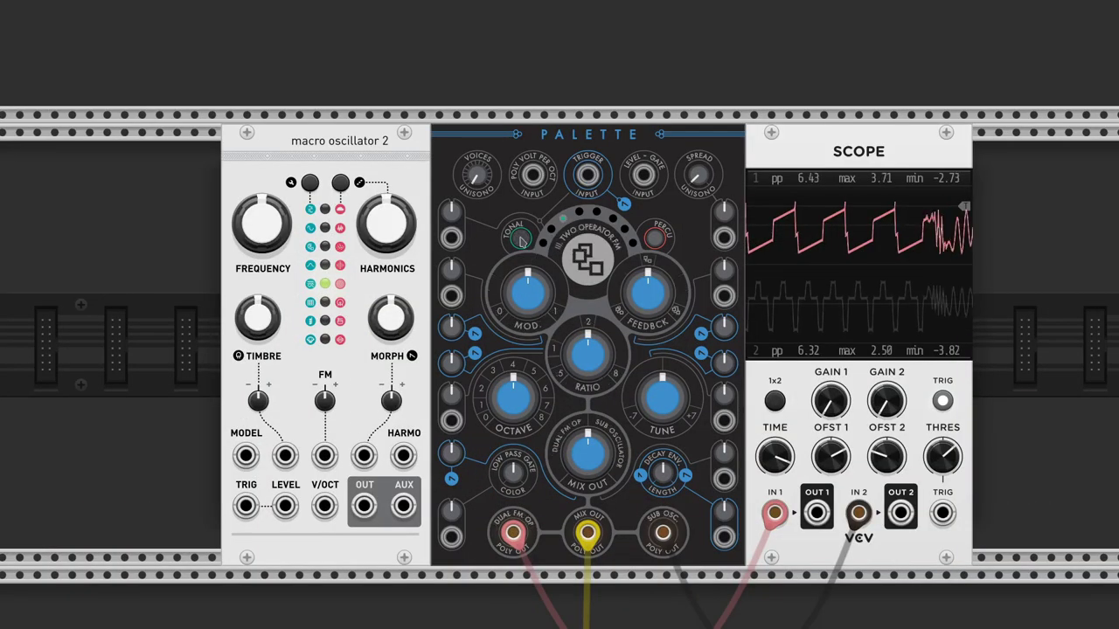
# Switch Palette's tonal model to V.Harmonic Osc and vary its Harm, Width and Bumps amounts
pyautogui.click(519, 238)
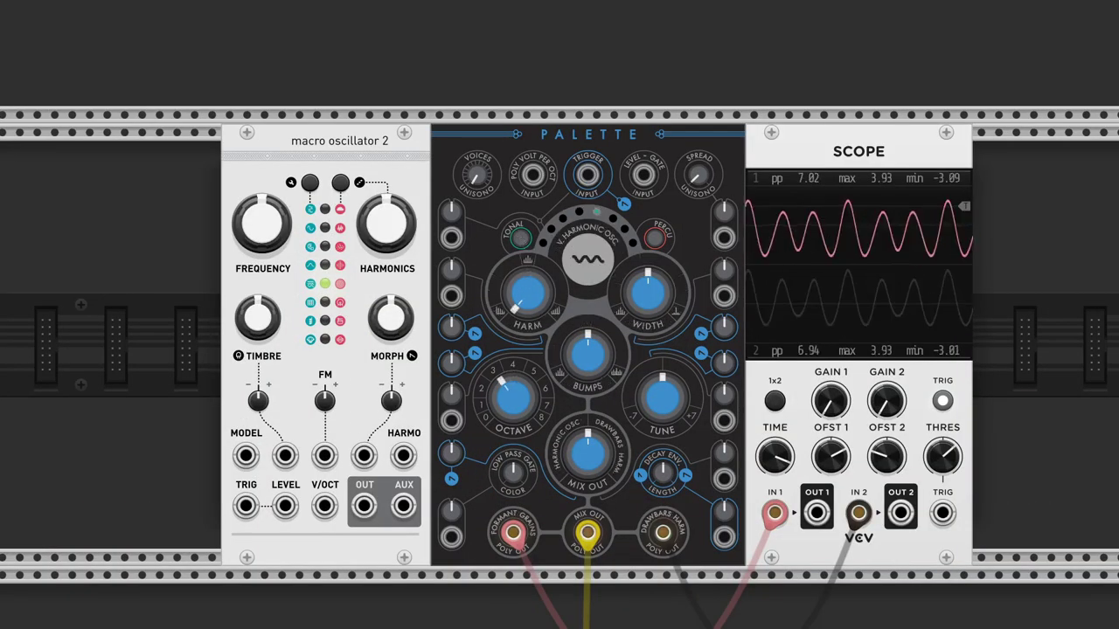
pyautogui.moveTo(527, 293); pyautogui.dragTo(525, 235)
pyautogui.moveTo(525, 234); pyautogui.dragTo(524, 231)
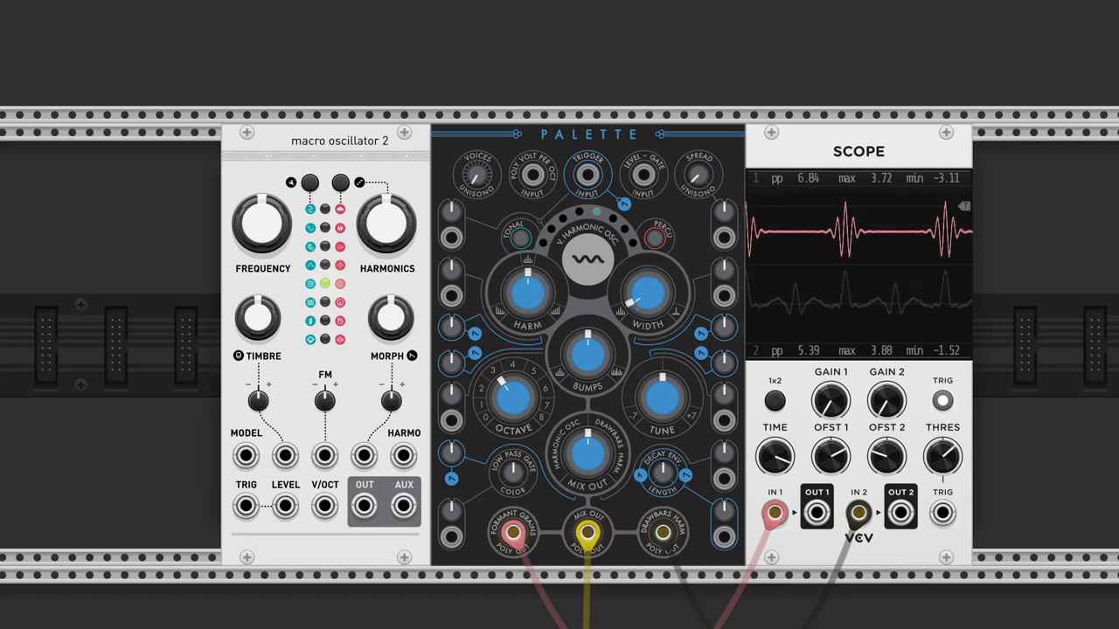
pyautogui.moveTo(647, 293); pyautogui.dragTo(647, 253)
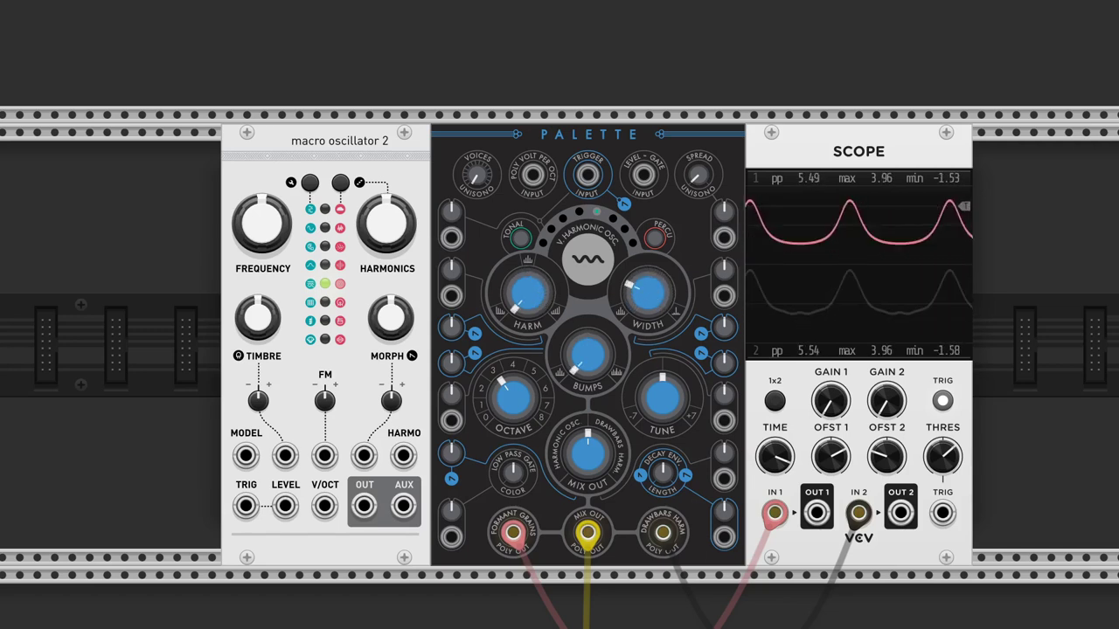
pyautogui.moveTo(588, 354); pyautogui.dragTo(587, 324)
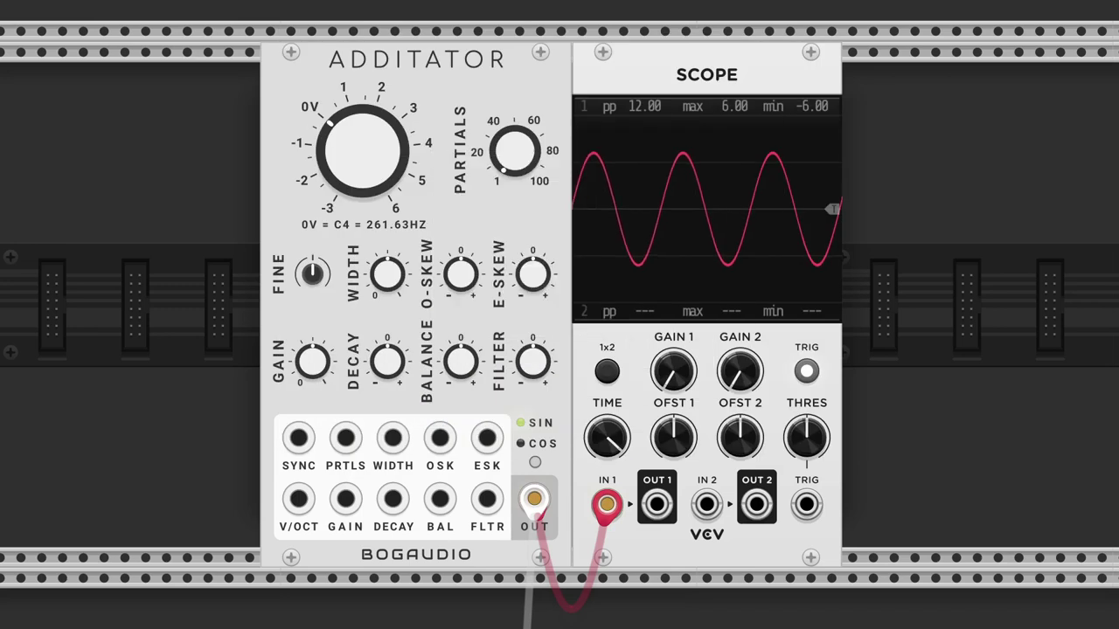
# Raise the Additator's partials to about 20 and adjust its Filter and E-Skew amounts
pyautogui.moveTo(515, 151); pyautogui.dragTo(514, 116)
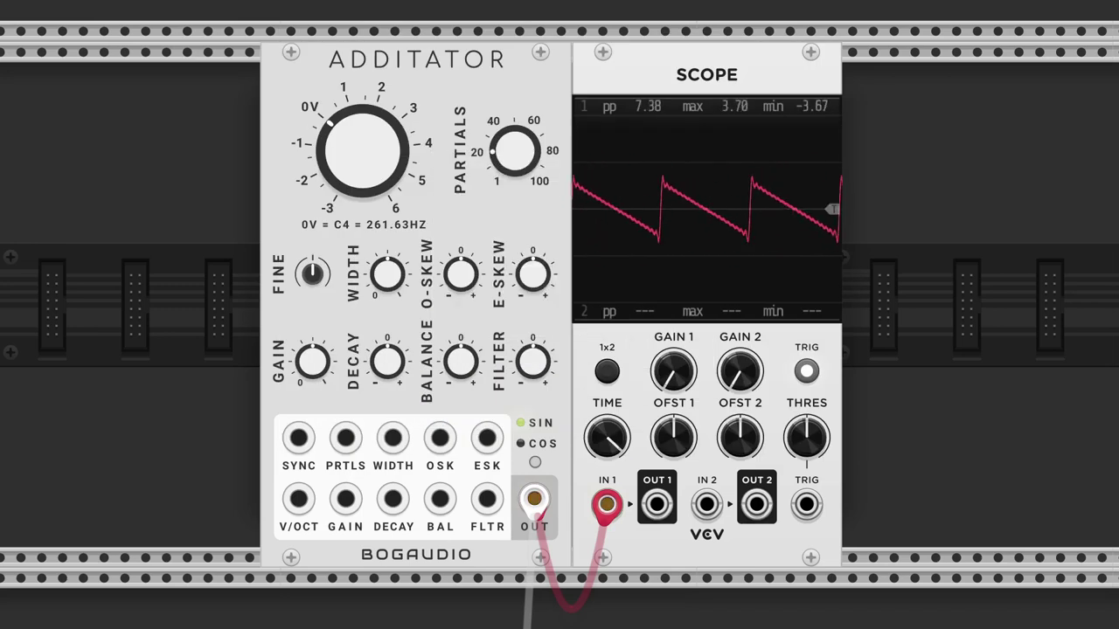
pyautogui.moveTo(533, 361)
pyautogui.mouseDown()
pyautogui.moveTo(534, 410)
pyautogui.moveTo(534, 335)
pyautogui.moveTo(533, 362)
pyautogui.mouseUp()
pyautogui.moveTo(533, 274); pyautogui.dragTo(533, 264)
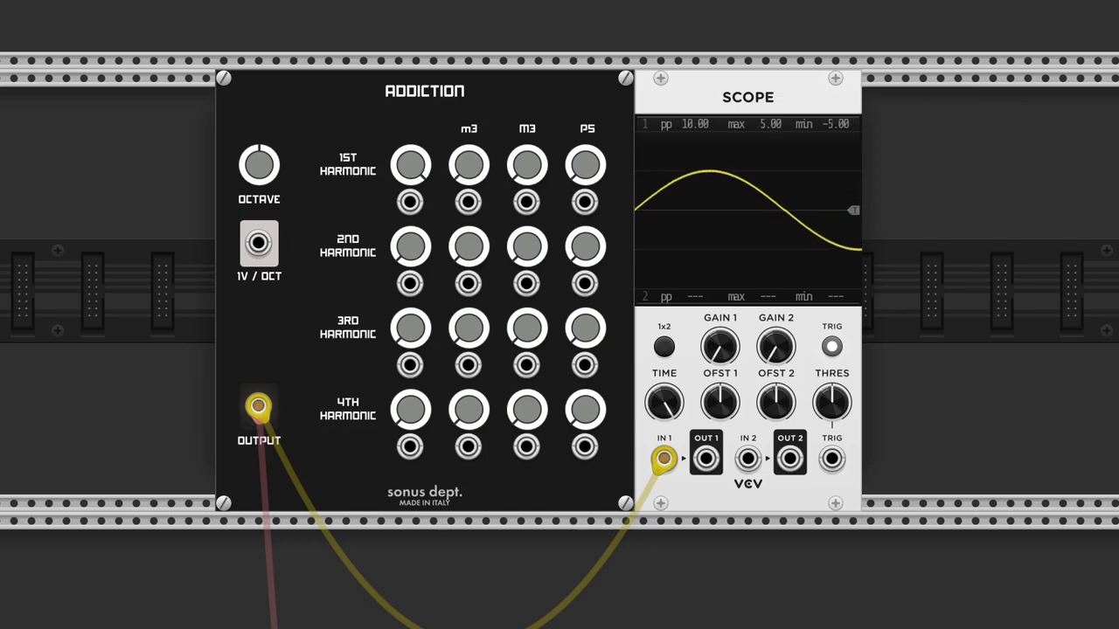
# Adjust Addiction's first-harmonic root, M3 and P5 levels and the third level in its 3rd harmonic row
pyautogui.moveTo(539, 158)
pyautogui.mouseDown()
pyautogui.moveTo(539, 74)
pyautogui.moveTo(539, 144)
pyautogui.mouseUp()
pyautogui.moveTo(410, 165); pyautogui.dragTo(410, 249)
pyautogui.moveTo(585, 165); pyautogui.dragTo(585, 113)
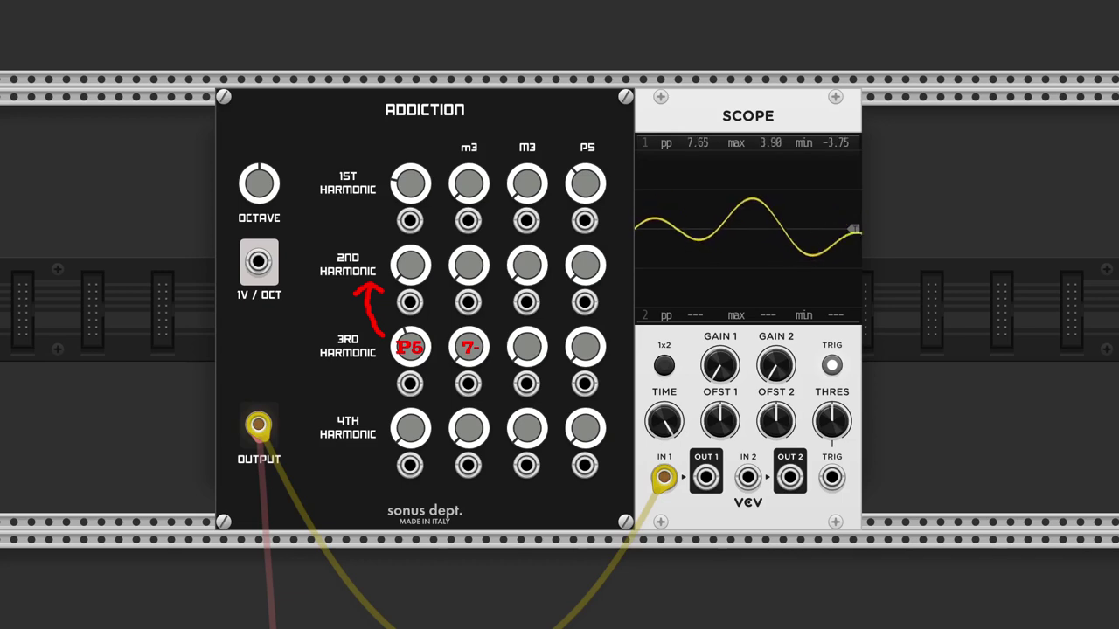
pyautogui.moveTo(527, 347)
pyautogui.mouseDown()
pyautogui.moveTo(527, 337)
pyautogui.moveTo(528, 376)
pyautogui.mouseUp()
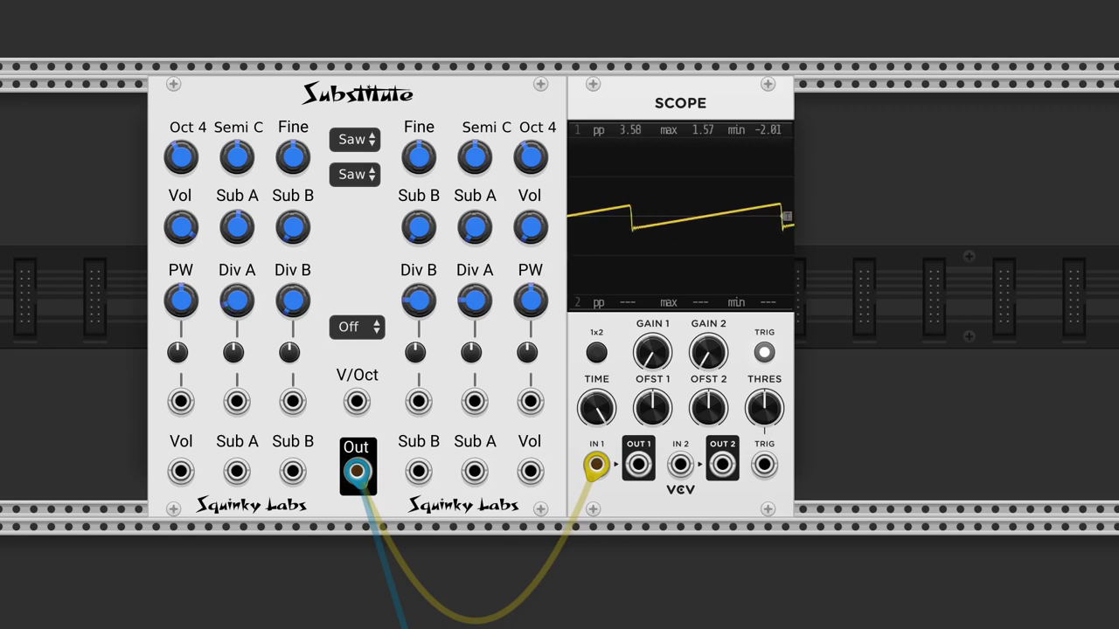
# Set Substitute's quantization to 12ET, then try resetting the first oscillator's Semi setting to C and undo it
pyautogui.click(357, 327)
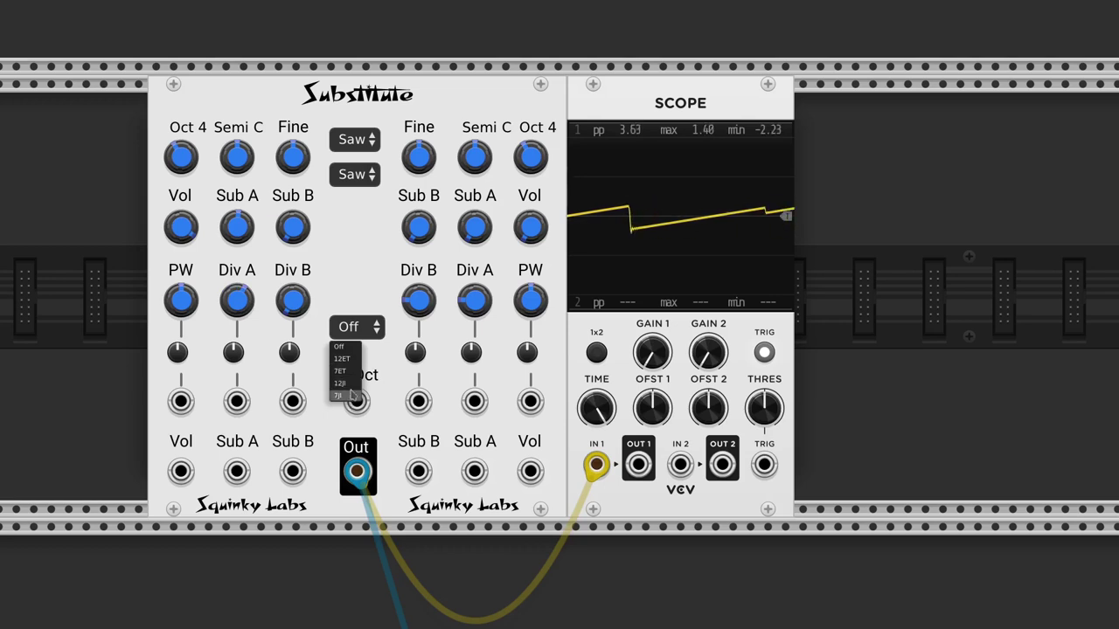
pyautogui.click(350, 361)
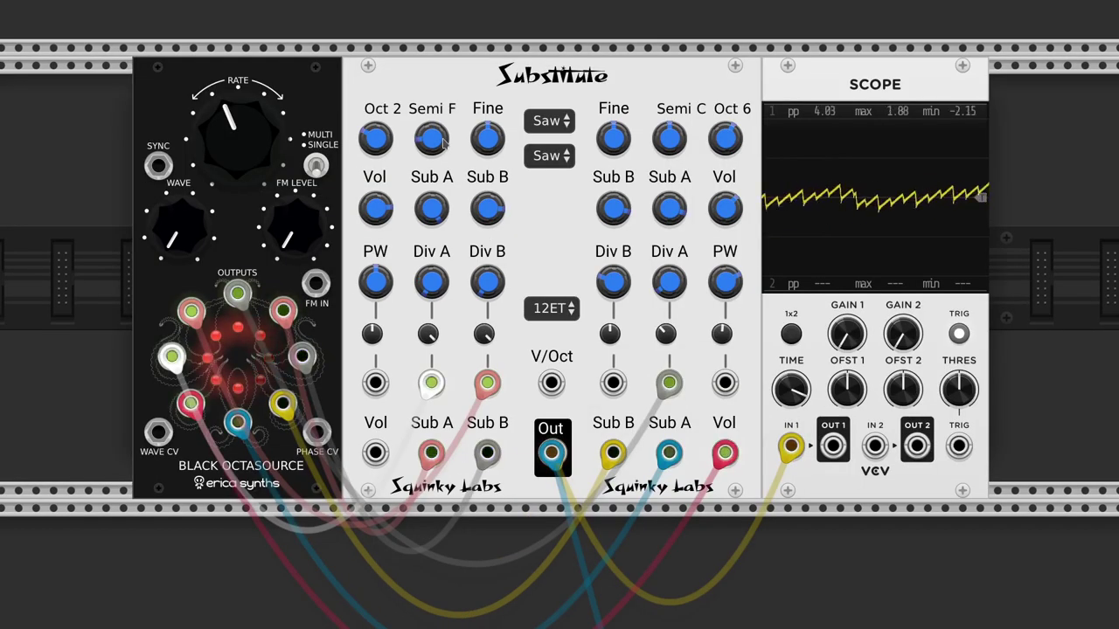
pyautogui.doubleClick(443, 143)
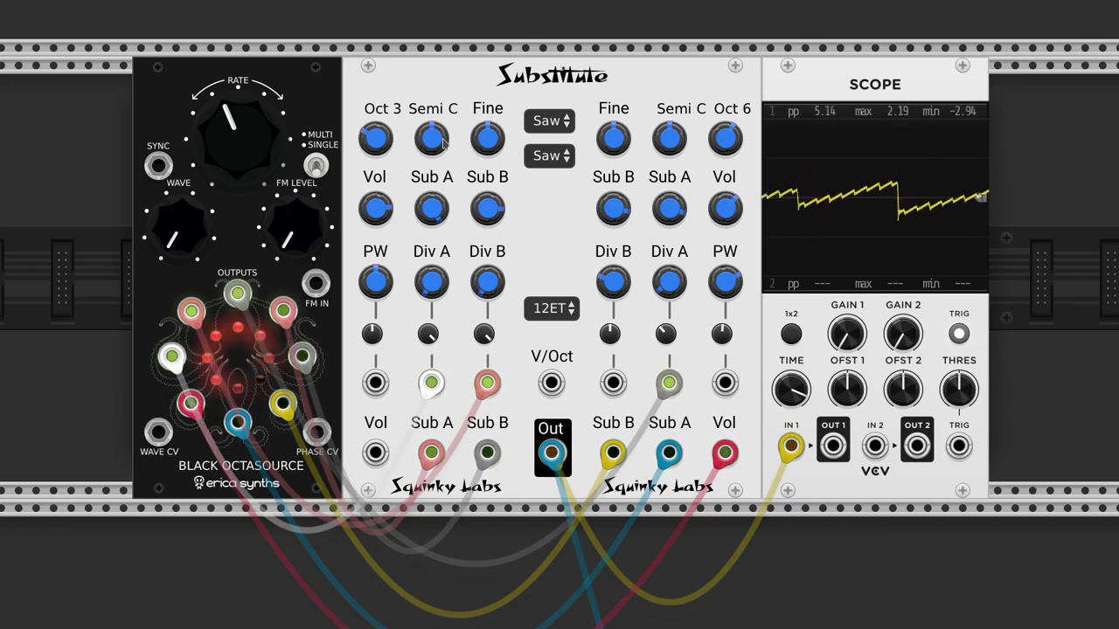
pyautogui.hotkey('ctrl', 'z')
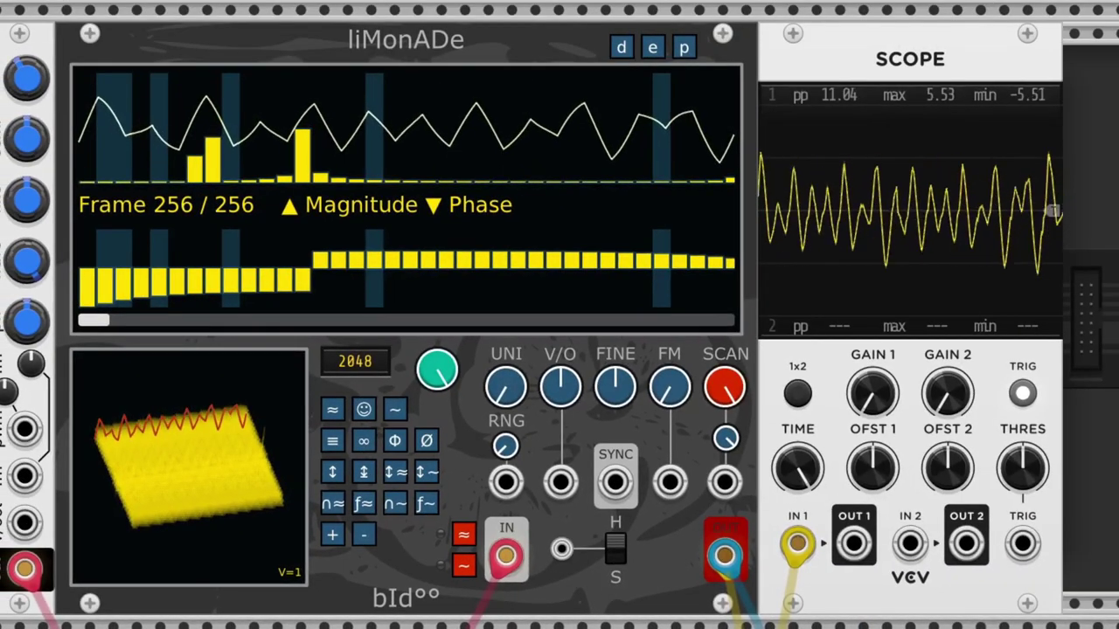
# Raise the magnitude of a low harmonic in liMonADe's spectrum for frame 256
pyautogui.moveTo(177, 181); pyautogui.dragTo(177, 140)
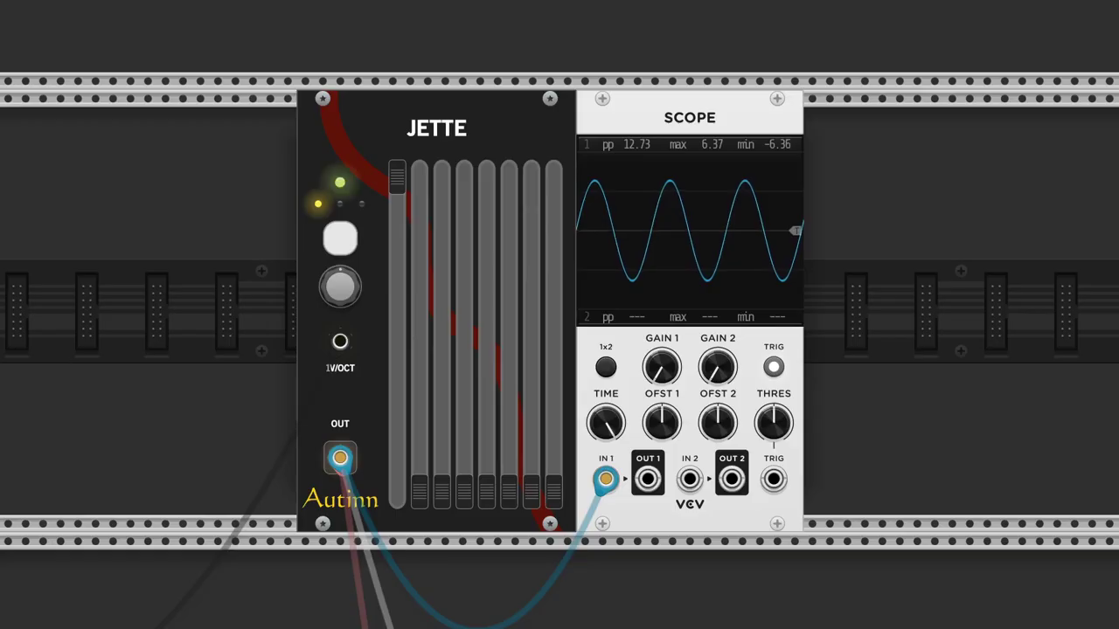
# Cycle through the Jette oscillator's modes until the green and middle yellow indicators are lit
pyautogui.click(340, 246)
pyautogui.click(339, 249)
pyautogui.click(339, 249)
pyautogui.click(338, 249)
pyautogui.click(338, 249)
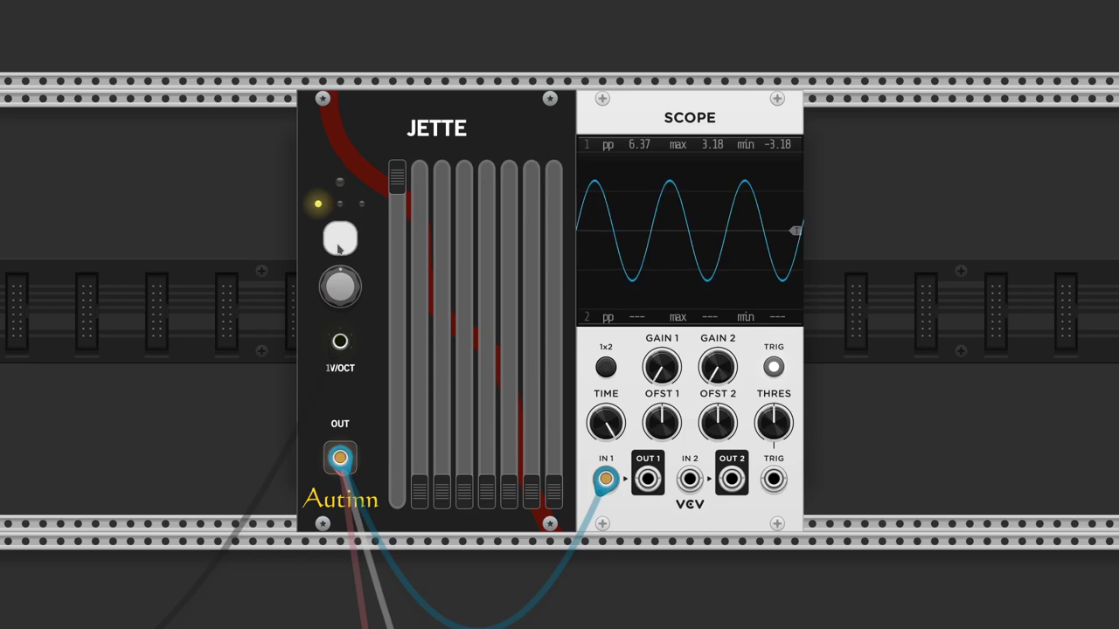
pyautogui.click(338, 249)
pyautogui.click(339, 249)
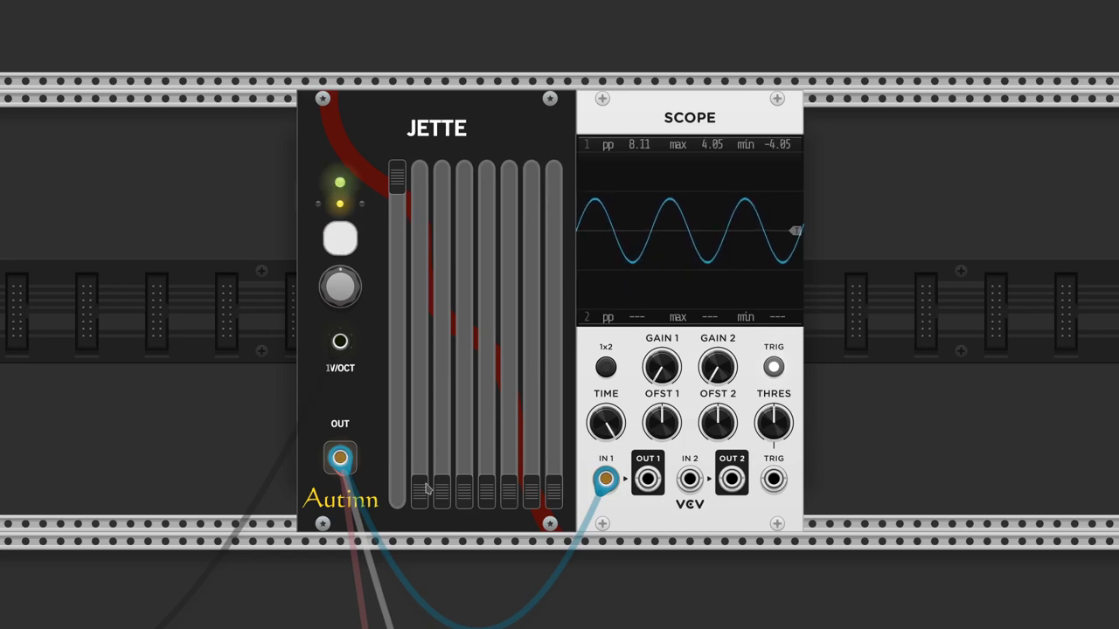
# Raise Jette's second to sixth harmonic sliders to partial levels and lower the eighth slider to its minimum
pyautogui.moveTo(423, 491); pyautogui.dragTo(424, 447)
pyautogui.moveTo(471, 369); pyautogui.dragTo(471, 261)
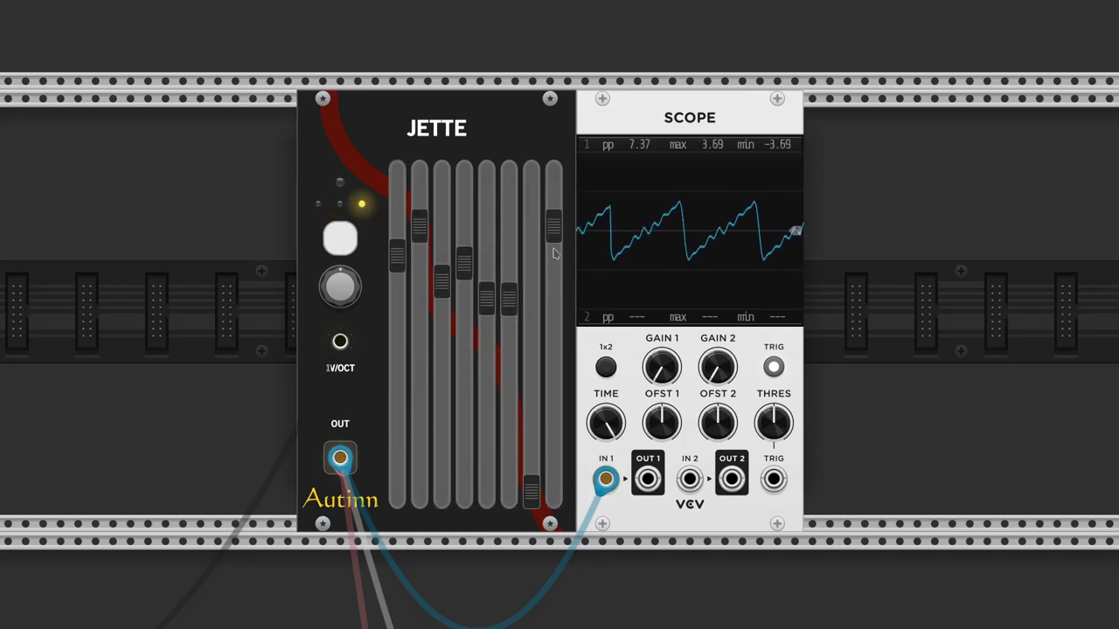
pyautogui.moveTo(556, 233); pyautogui.dragTo(556, 498)
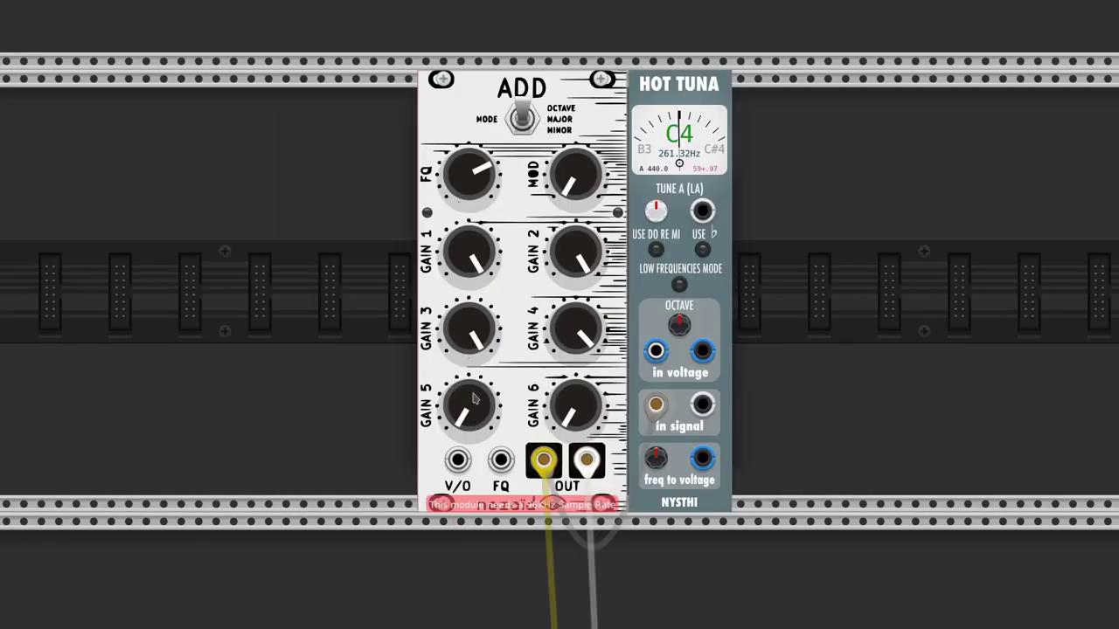
# Turn ADD's Gain 3 and Gain 4 down to minimum and lower Gain 2
pyautogui.moveTo(478, 326); pyautogui.dragTo(478, 326)
pyautogui.moveTo(560, 326); pyautogui.dragTo(559, 326)
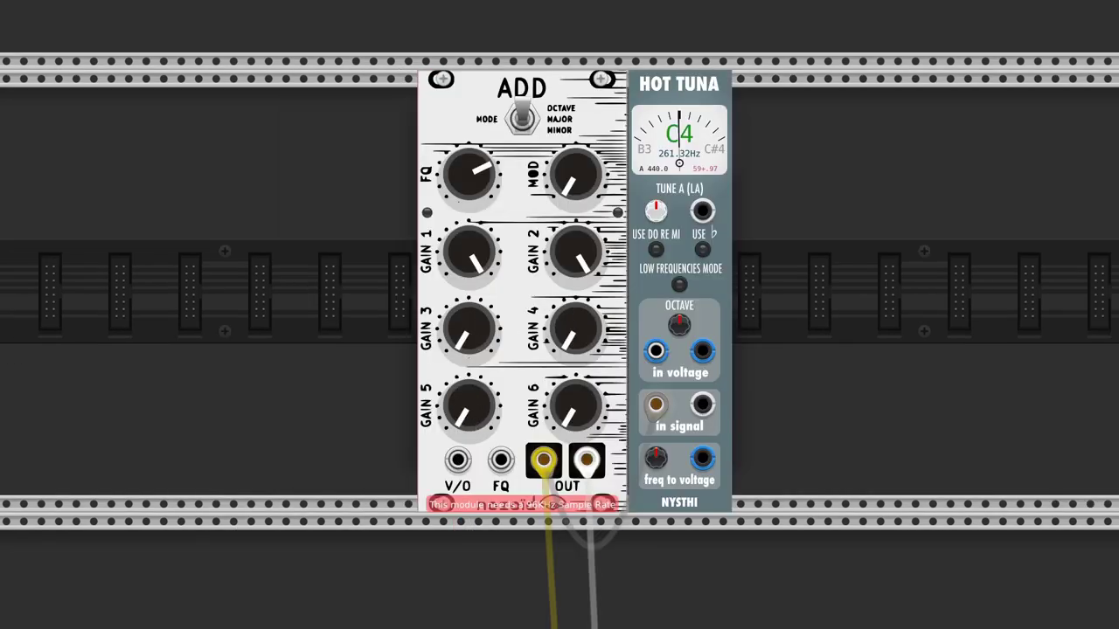
pyautogui.moveTo(560, 278); pyautogui.dragTo(560, 289)
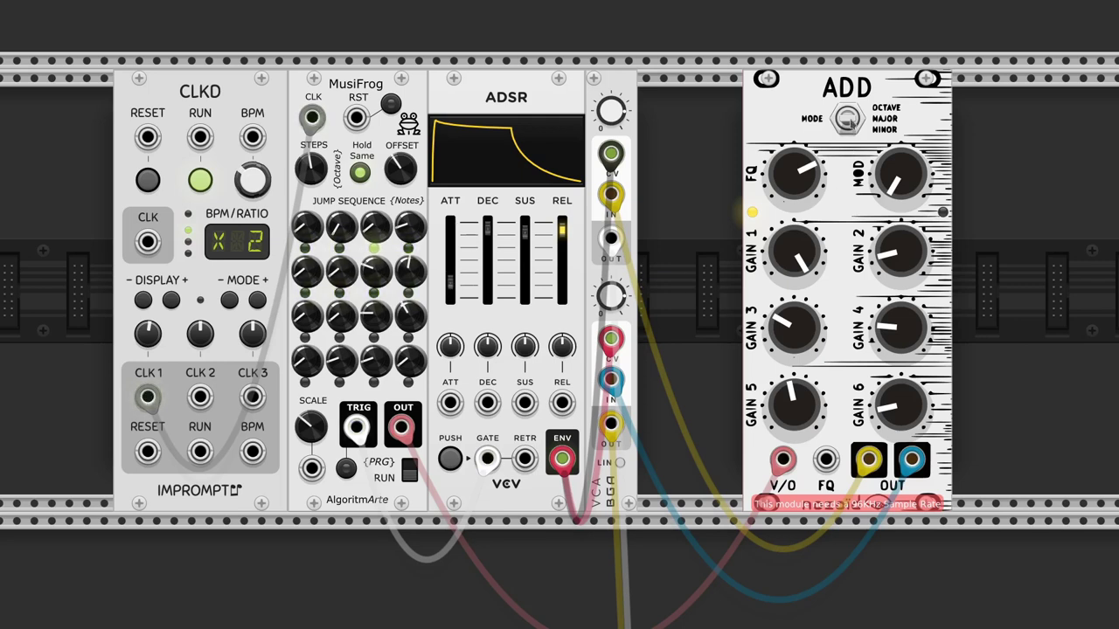
# Switch the mode of the ADD module in the MusiFrog sequencer patch and raise its Gain 2
pyautogui.click(846, 122)
pyautogui.moveTo(906, 251); pyautogui.dragTo(906, 179)
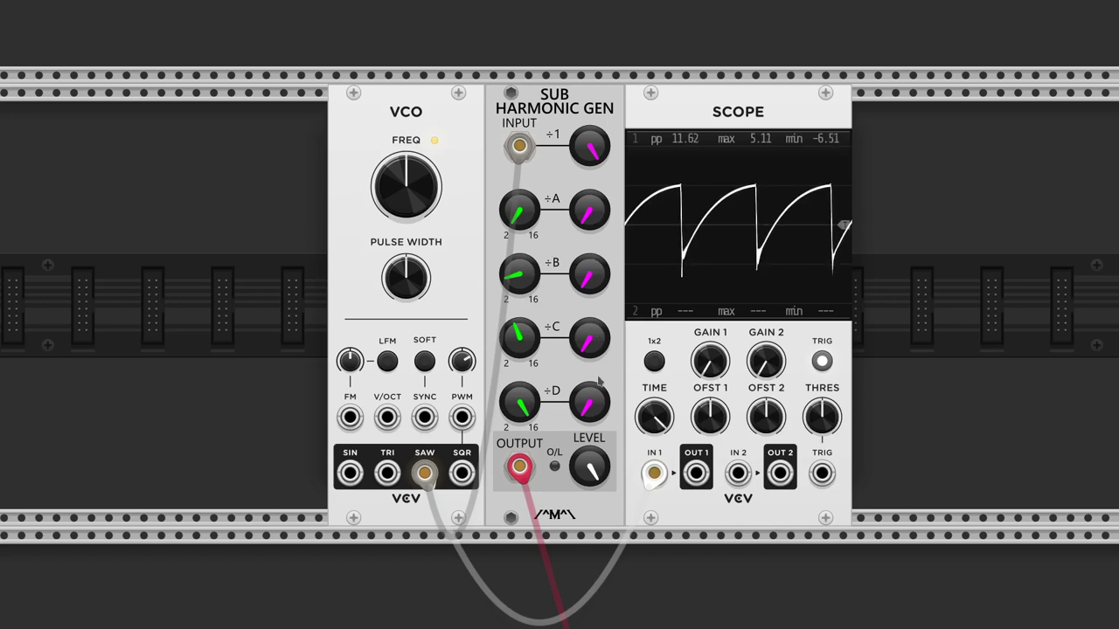
# Patch Sub Harmonic Gen's output to the scope's IN 2, and raise the ÷B level and the VCO frequency
pyautogui.moveTo(744, 477); pyautogui.dragTo(523, 477)
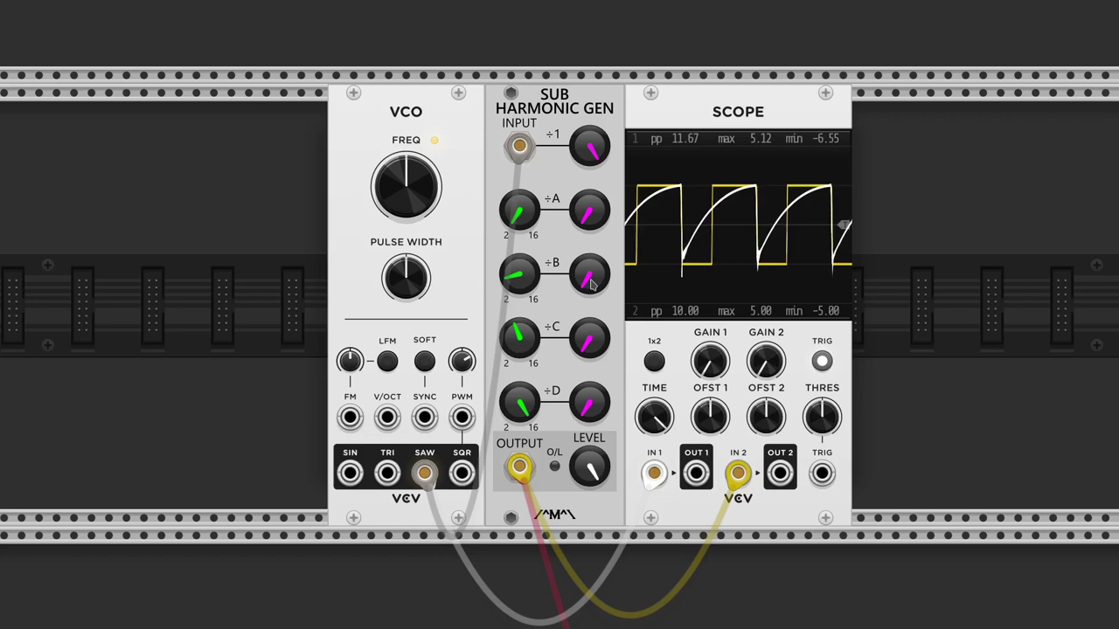
pyautogui.moveTo(587, 273); pyautogui.dragTo(587, 262)
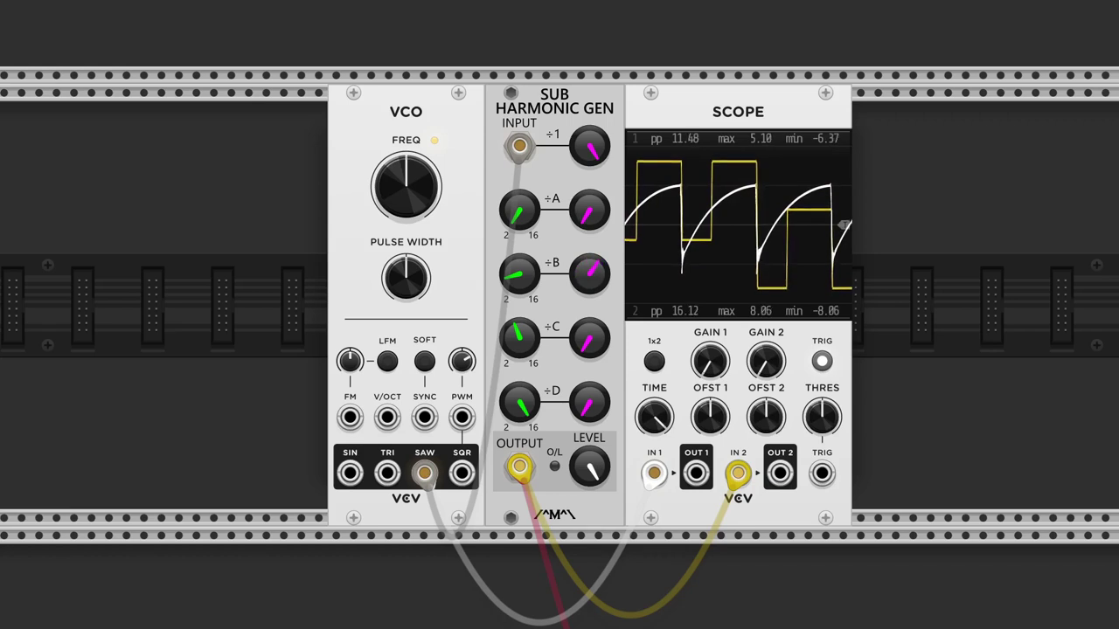
pyautogui.moveTo(406, 186); pyautogui.dragTo(407, 171)
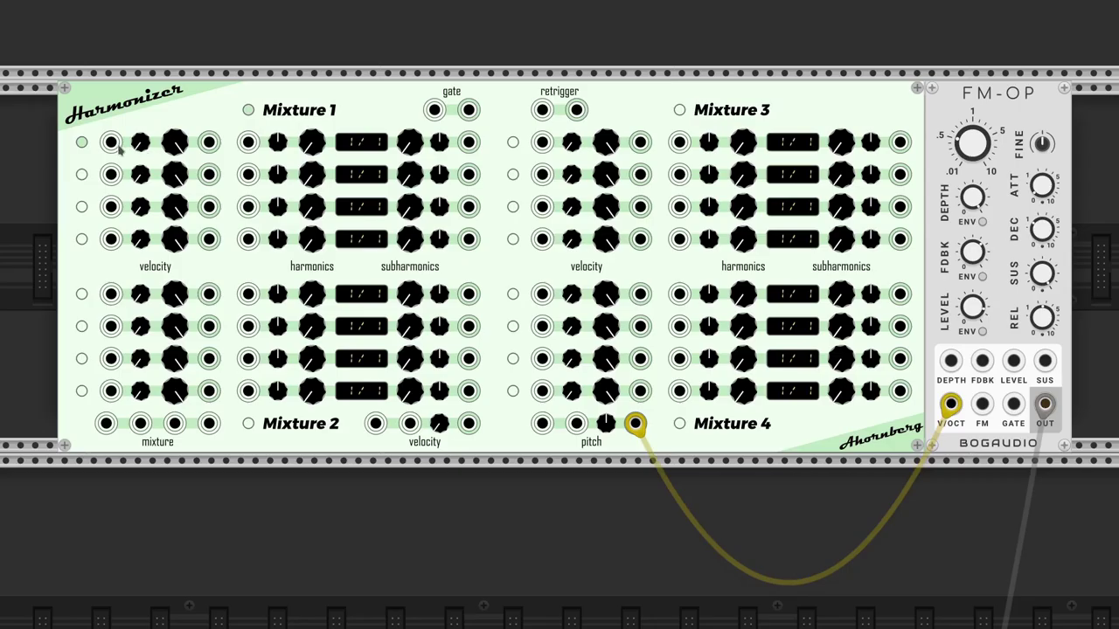
pyautogui.rightClick(111, 142)
pyautogui.click(166, 147)
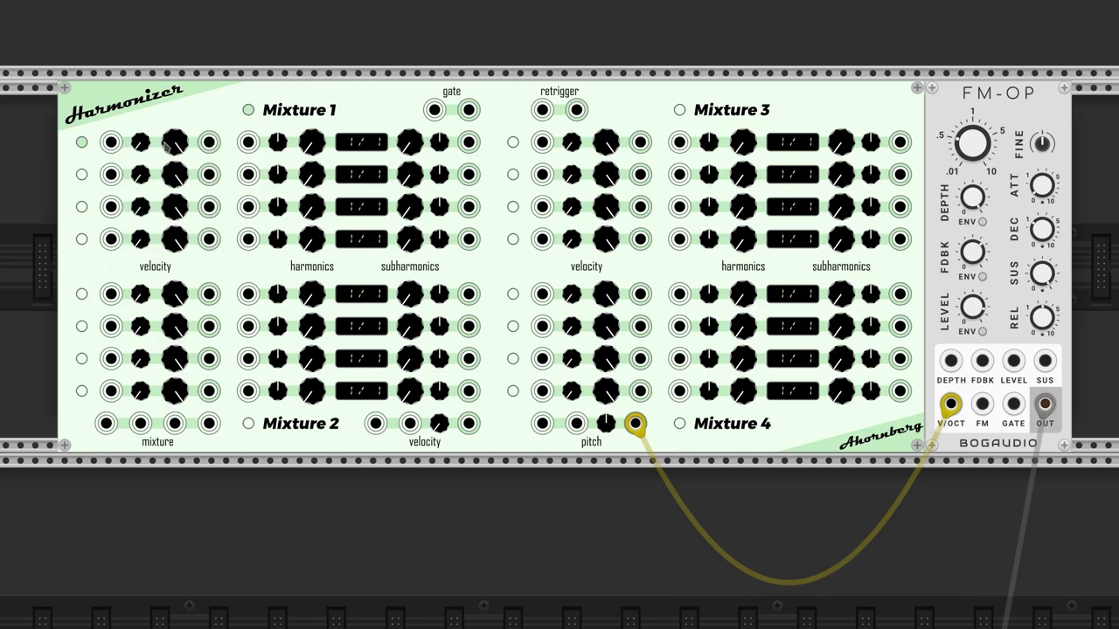